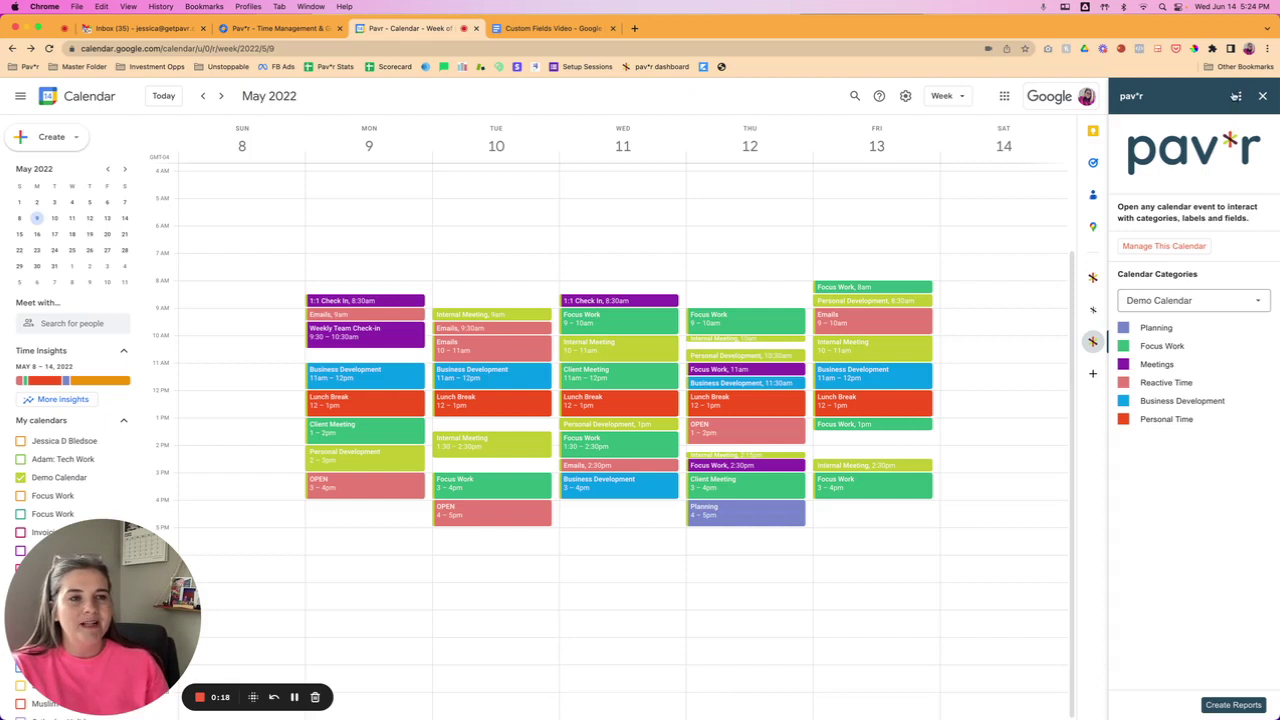
Open Demo Calendar's Pav*r management settings, preview the Add Fields form, and return to the overview
click(1237, 96)
click(1216, 150)
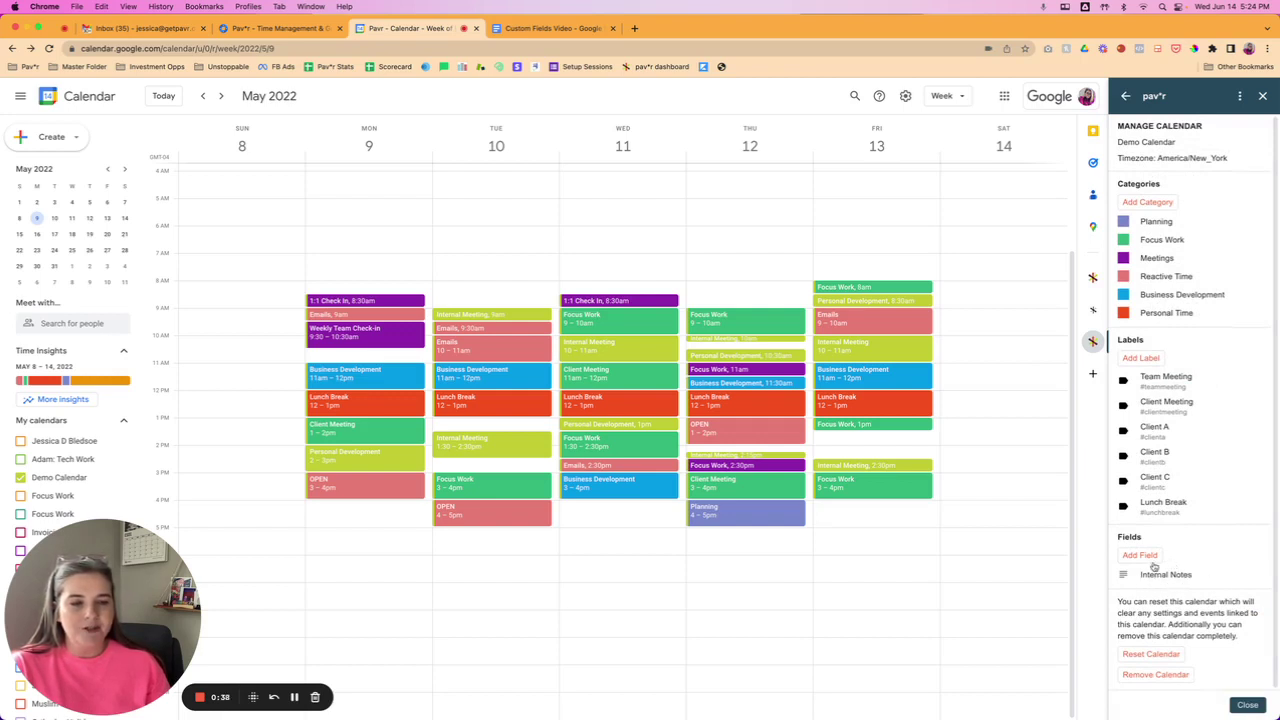
click(1153, 561)
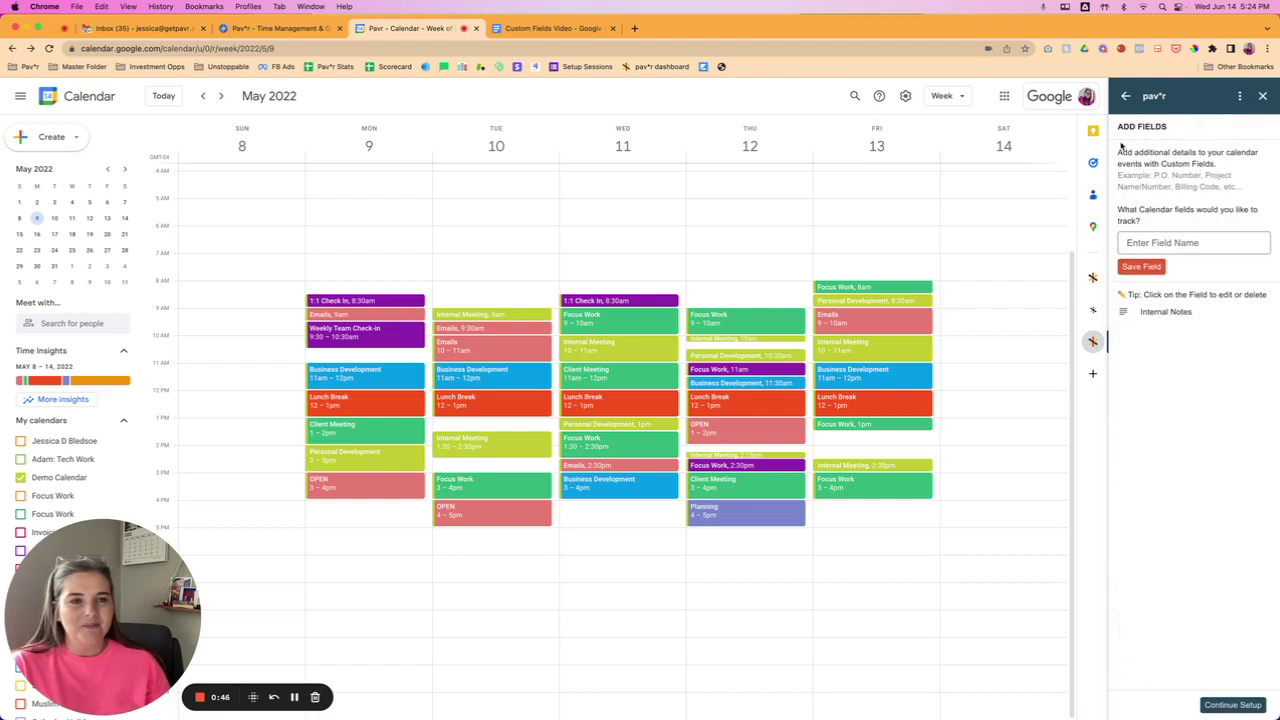
click(1125, 96)
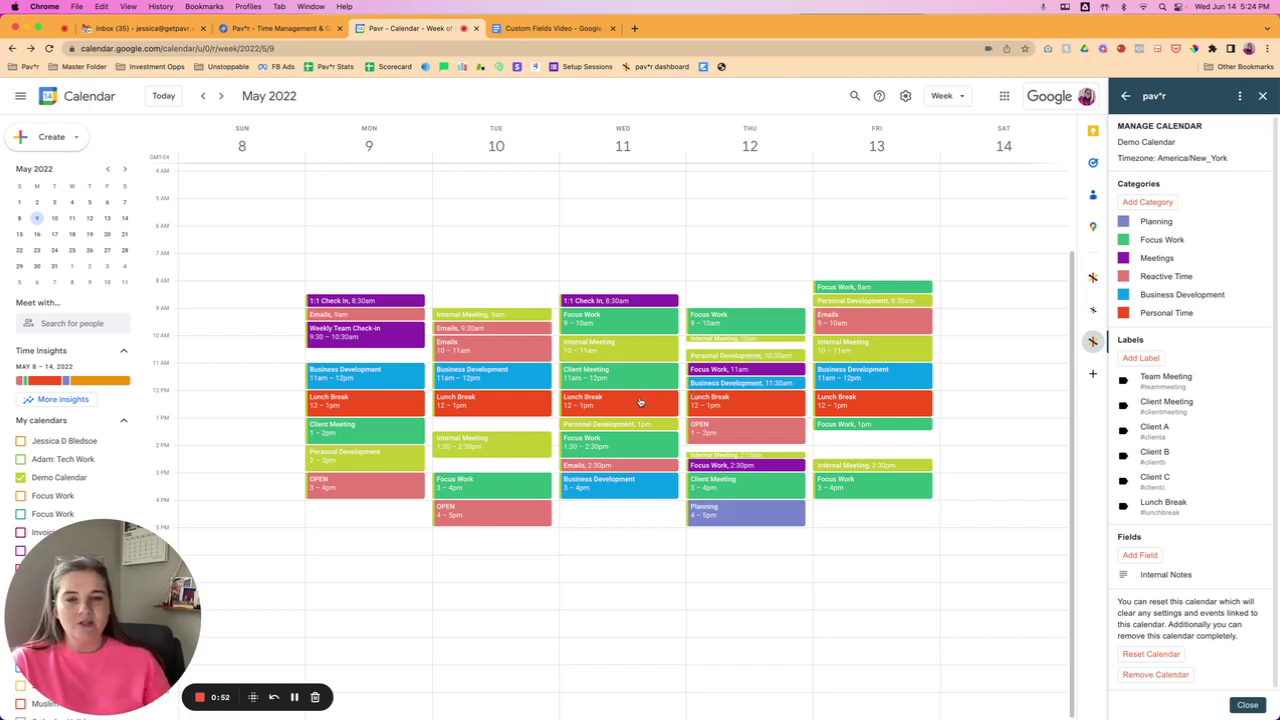
Set Friday Business Development's Internal Notes to 'These are some notes about this event' and apply
click(587, 349)
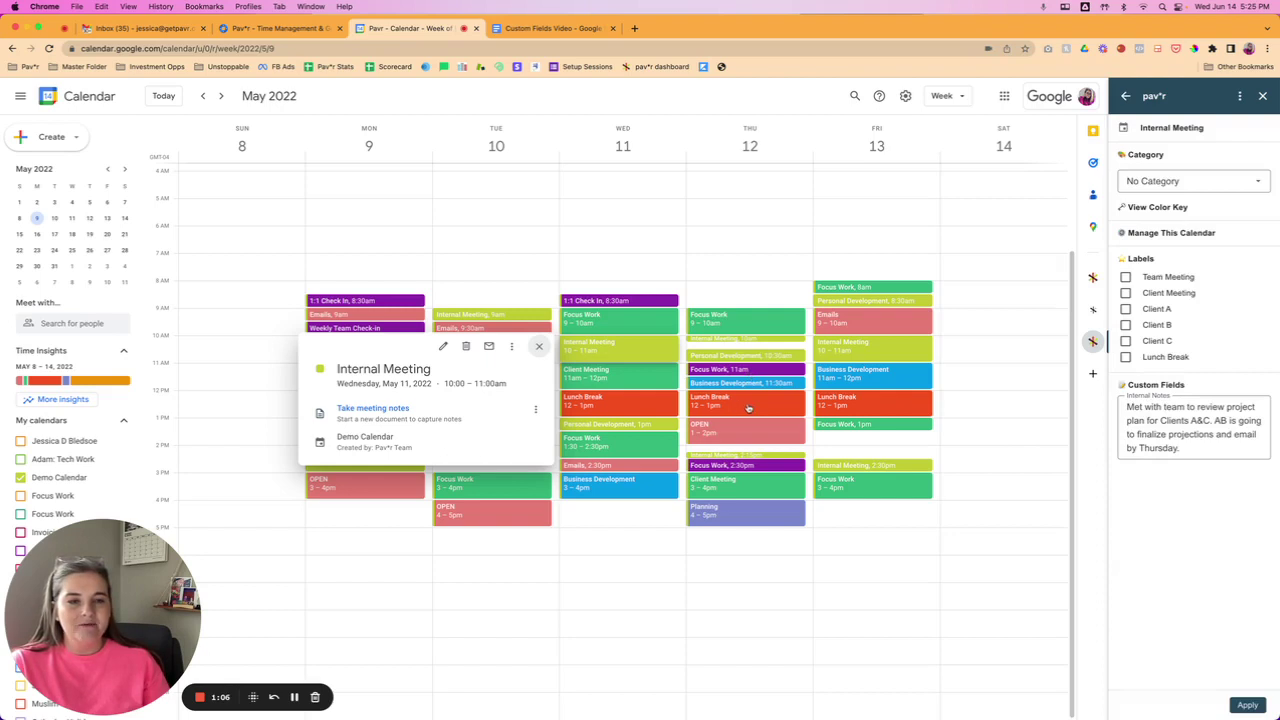
click(840, 376)
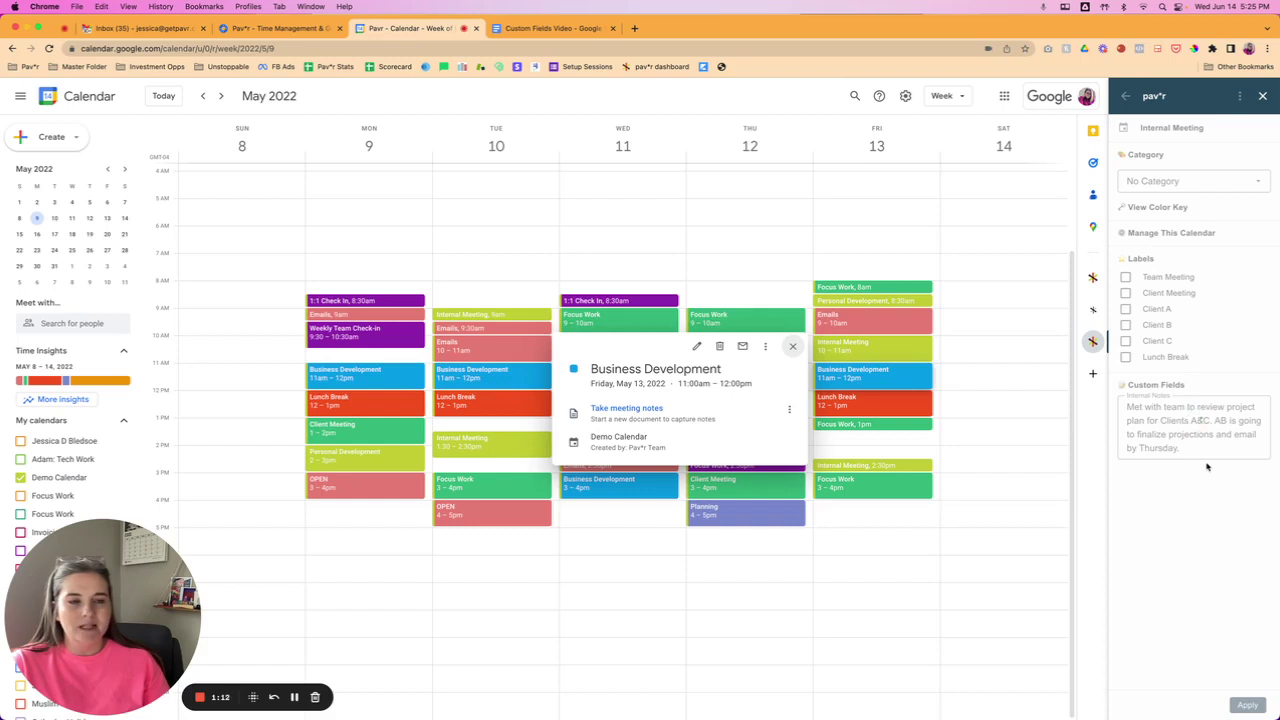
click(1180, 409)
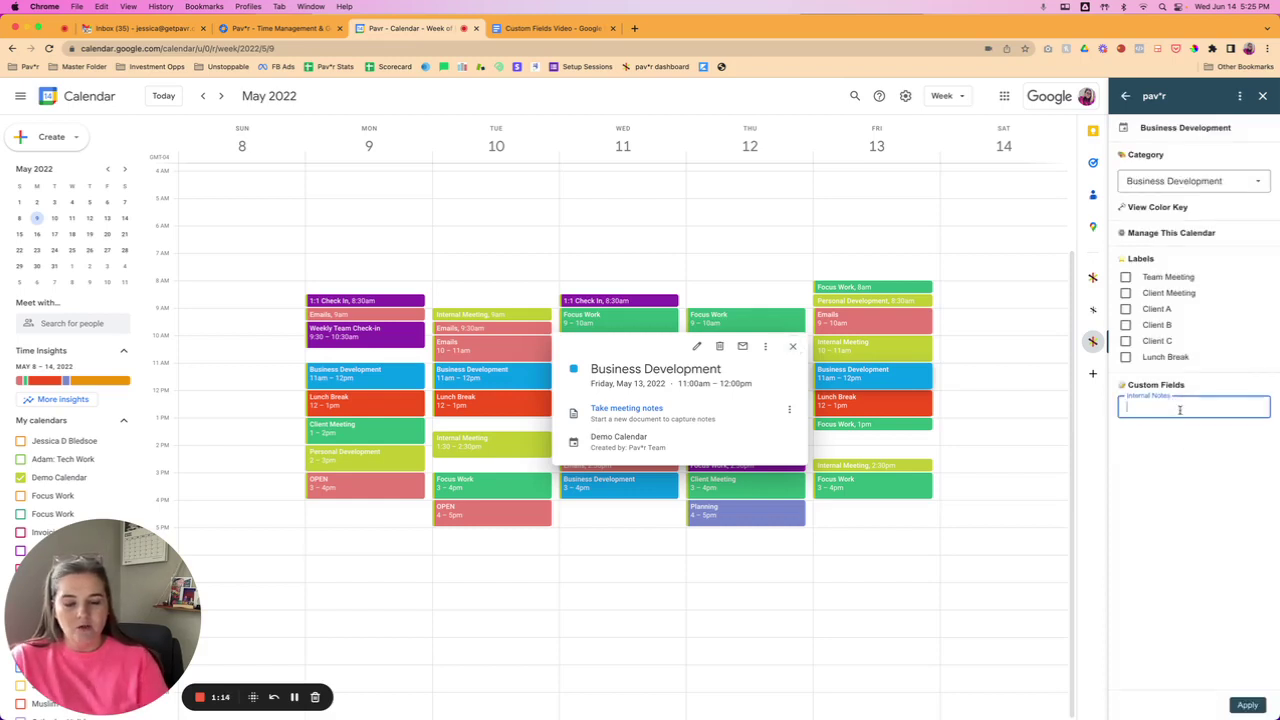
text(The)
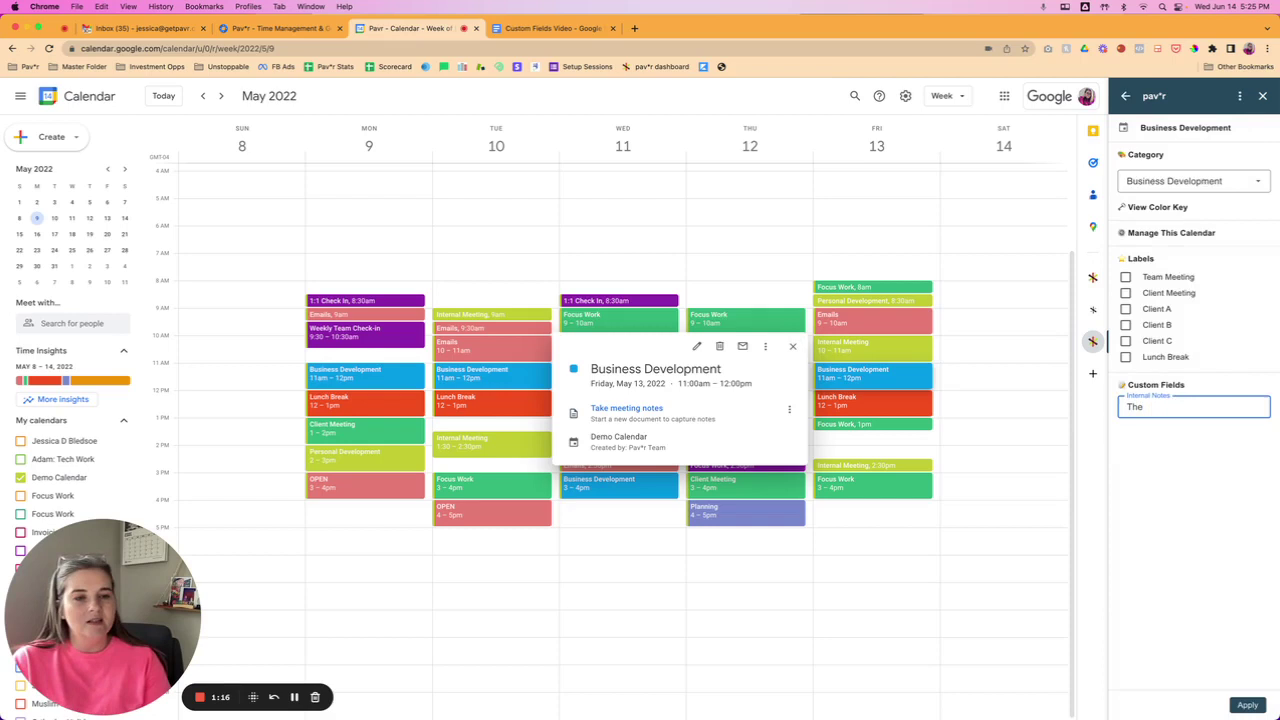
text(se are some notes abou)
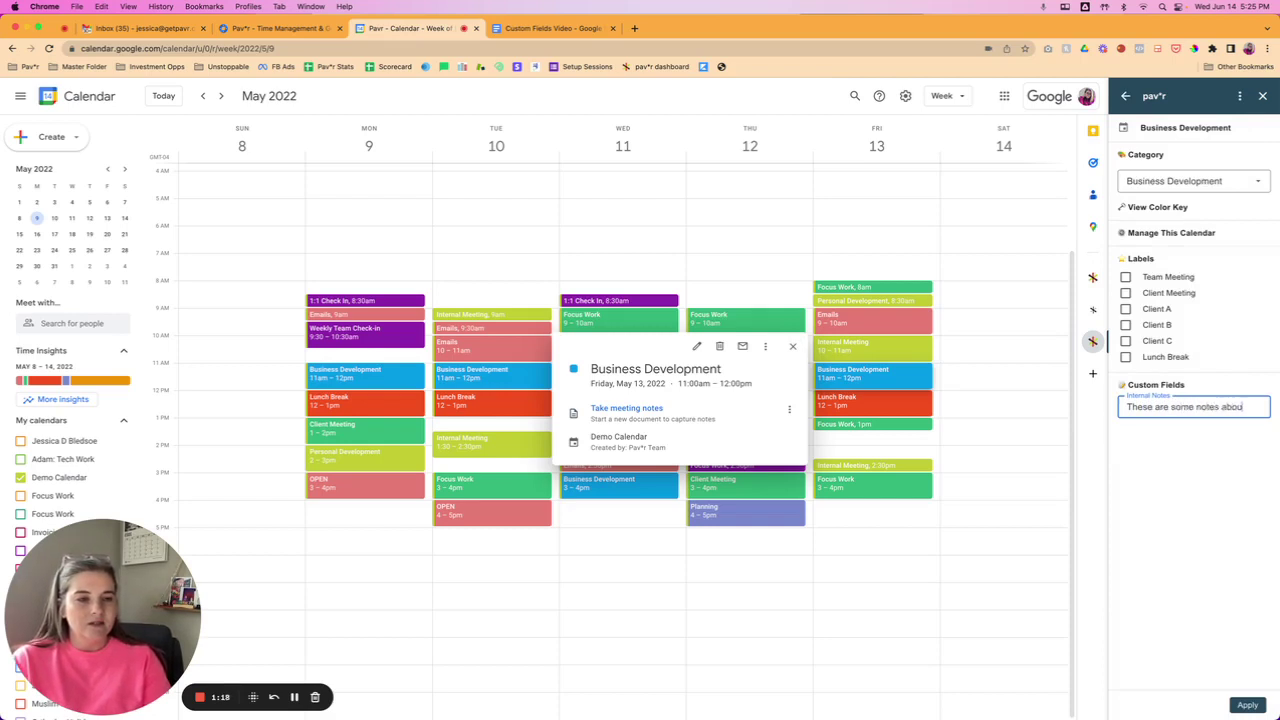
text(t this event)
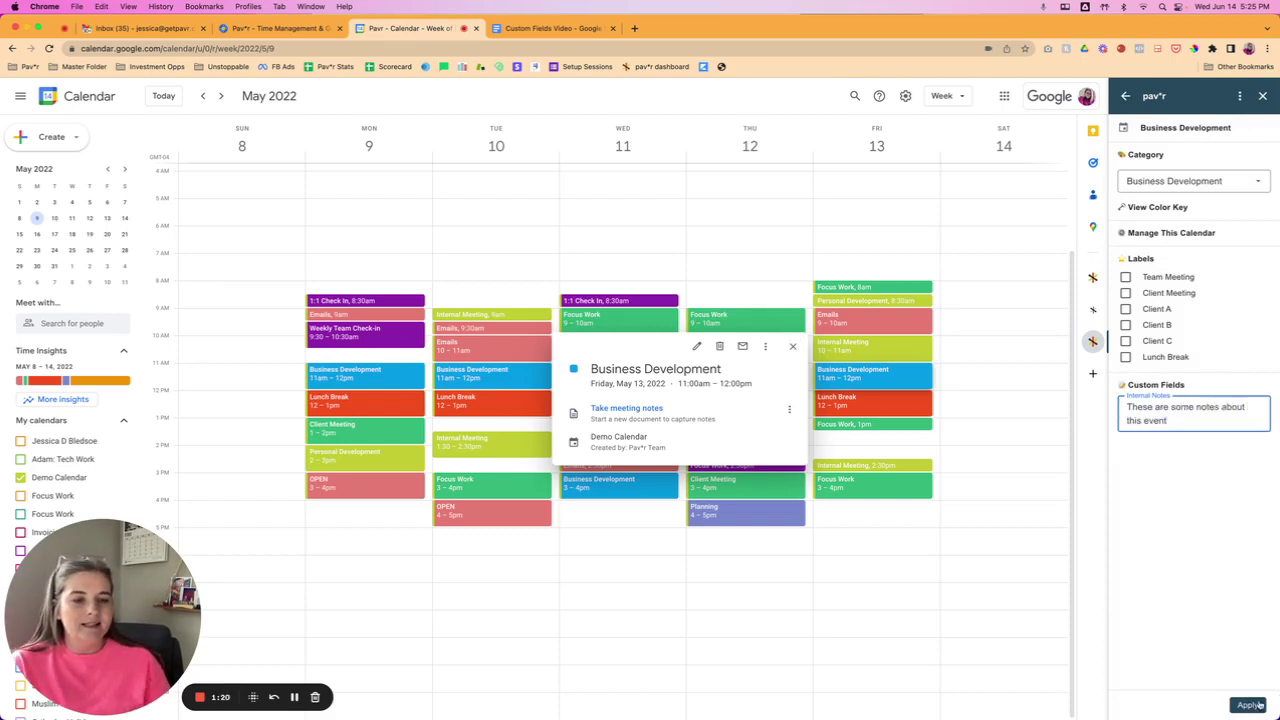
click(1259, 705)
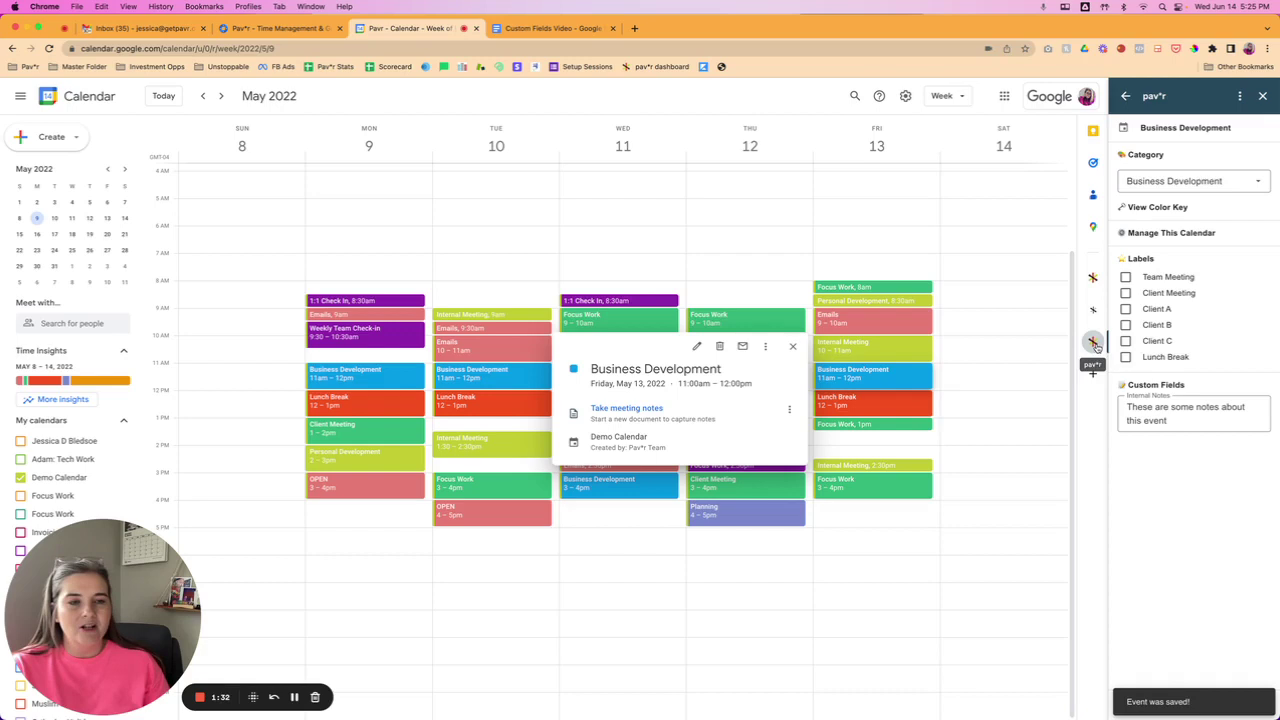
Reopen the Pav*r sidebar and select Demo Calendar in the Calendar Categories dropdown
click(1094, 343)
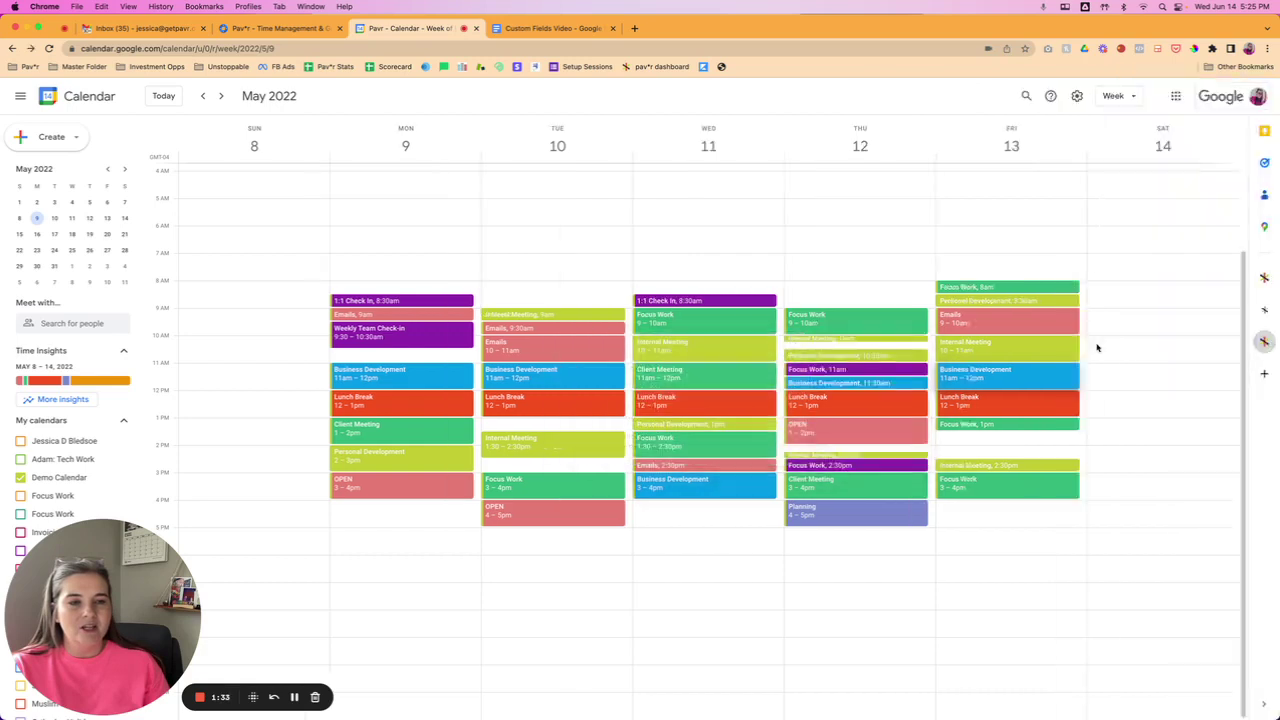
click(1266, 344)
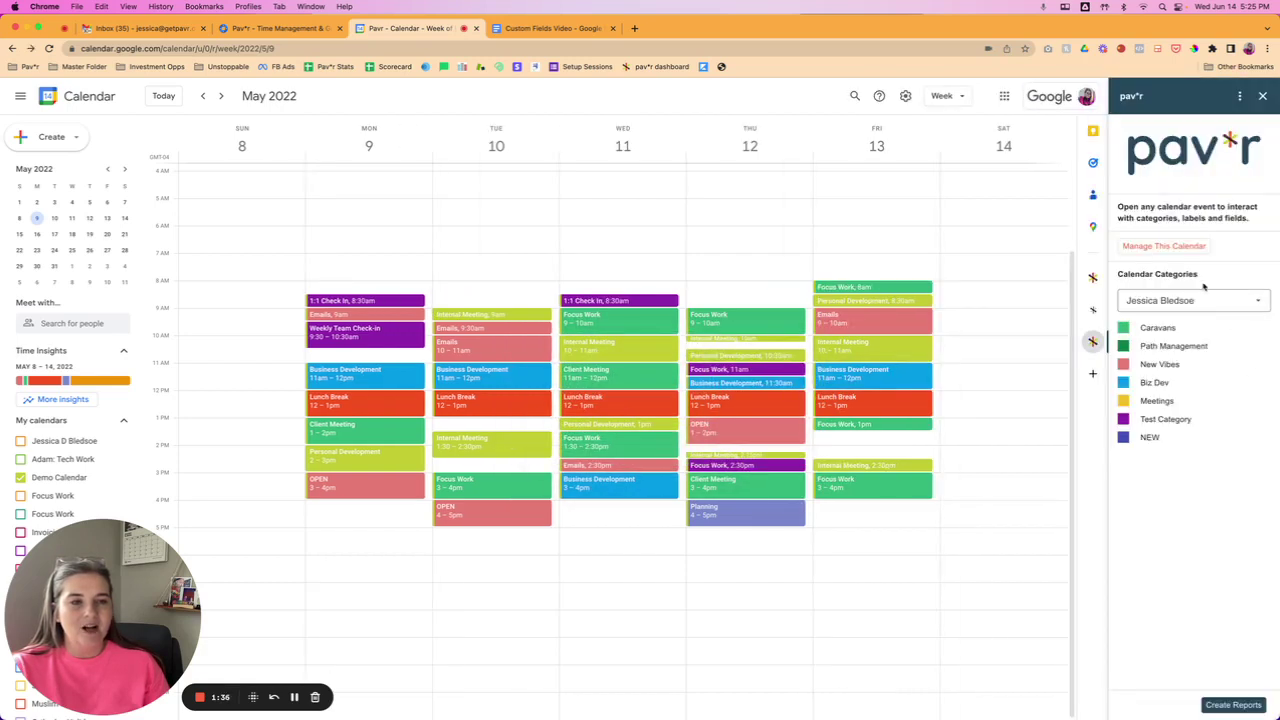
click(1140, 300)
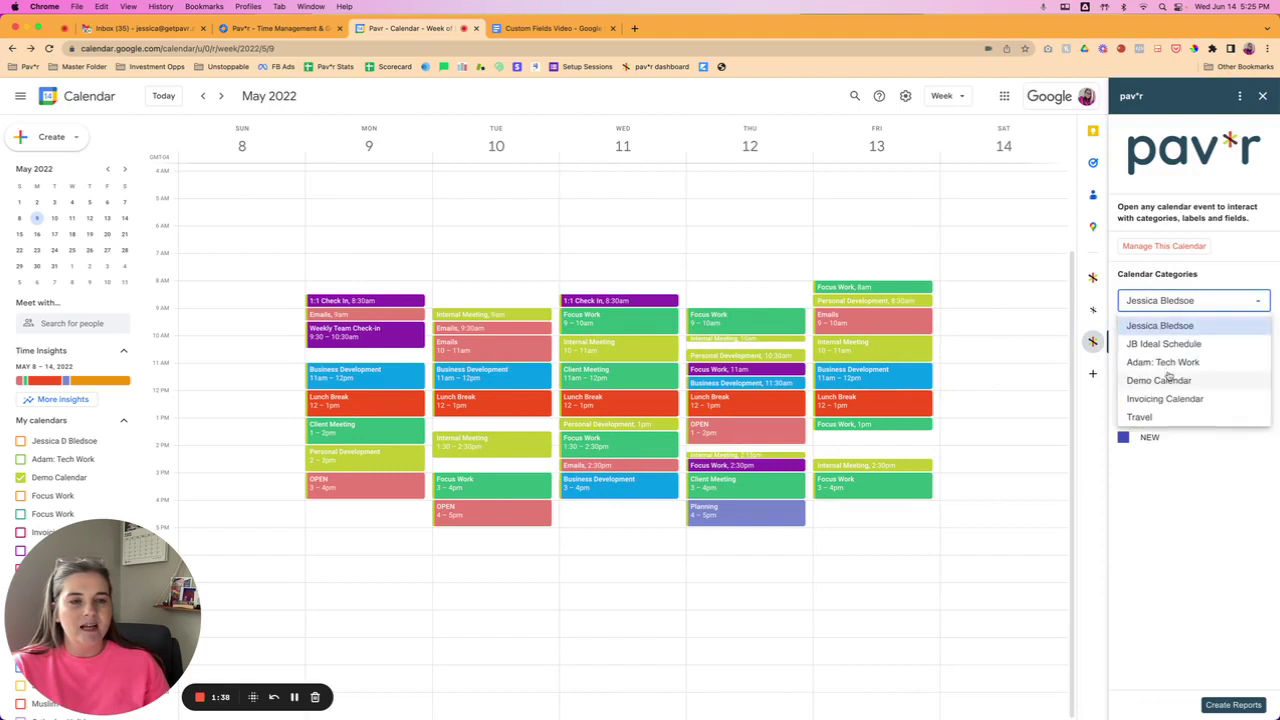
click(1166, 374)
click(850, 328)
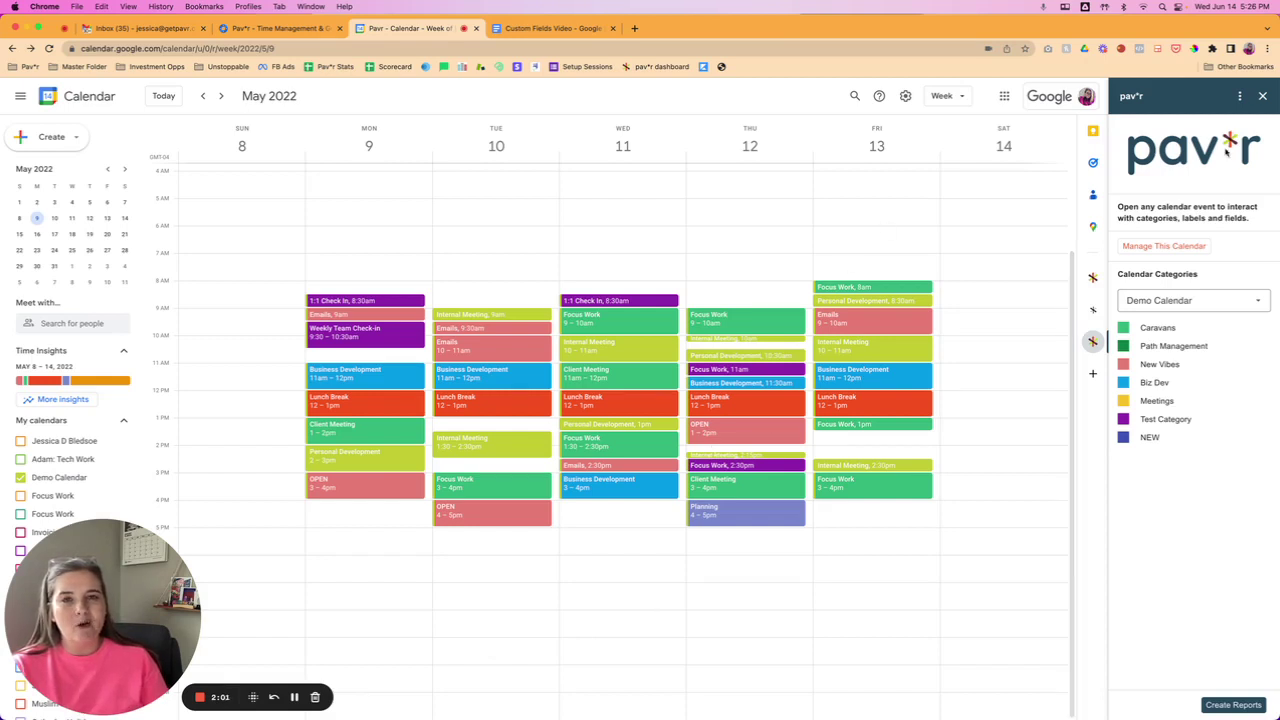
Create a Pav*r Analytics report for Demo Calendar covering 05/09/2022 to 05/13/2022
click(1239, 96)
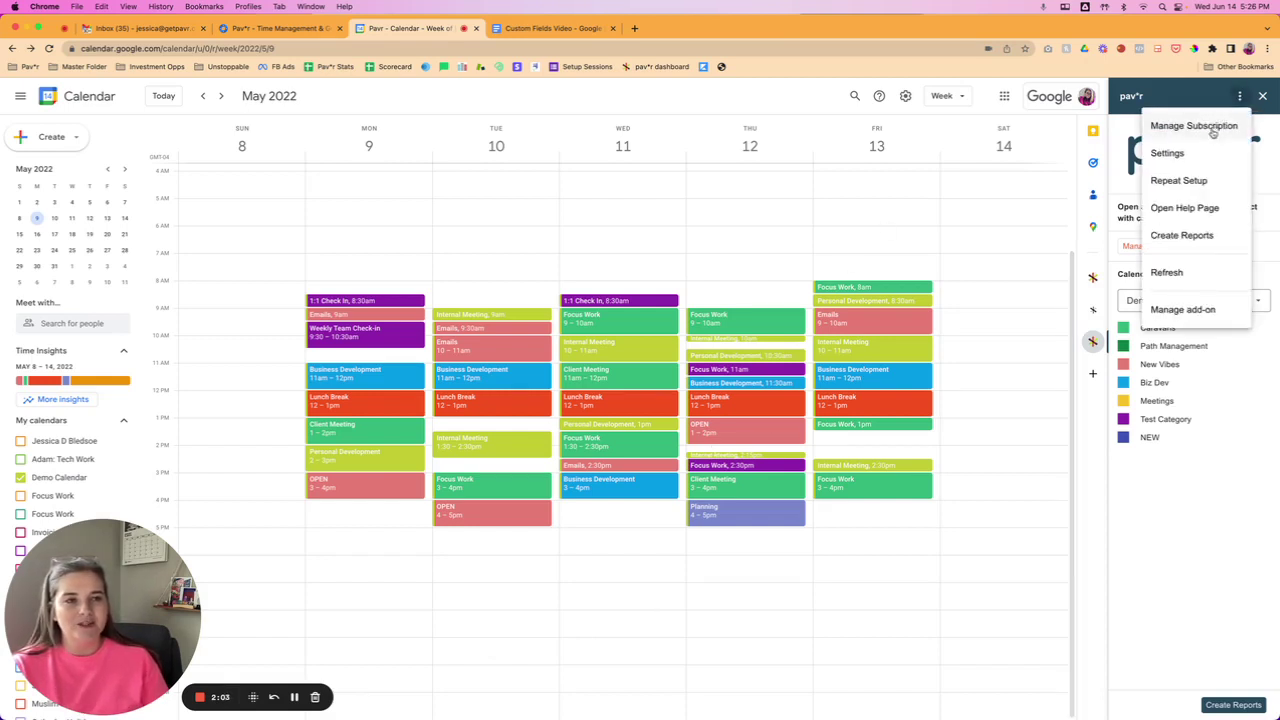
click(1201, 244)
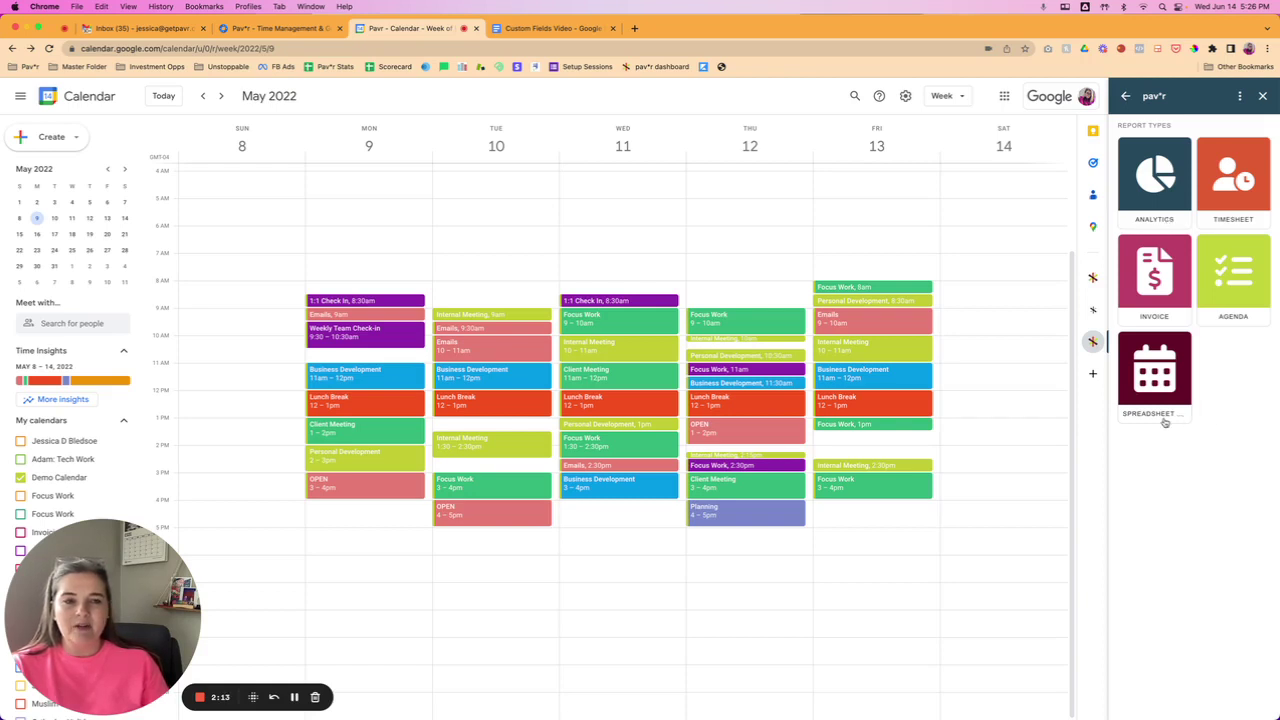
click(1167, 209)
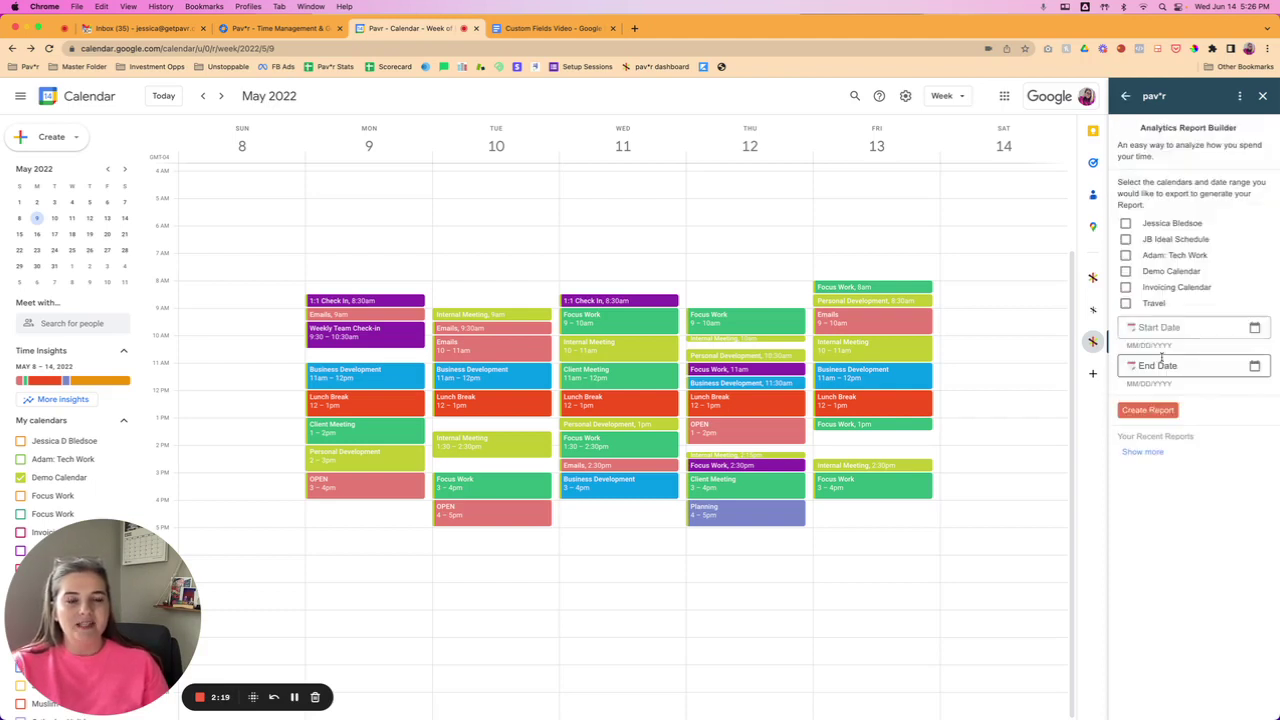
click(1125, 271)
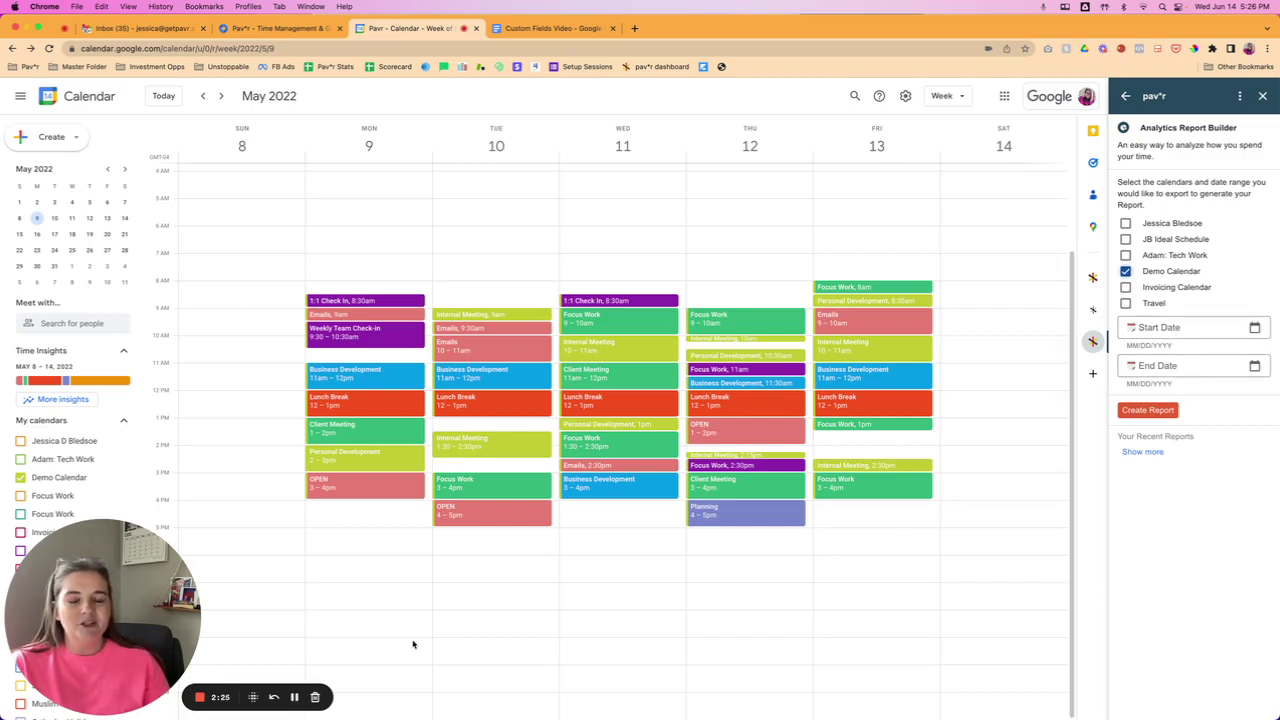
click(294, 697)
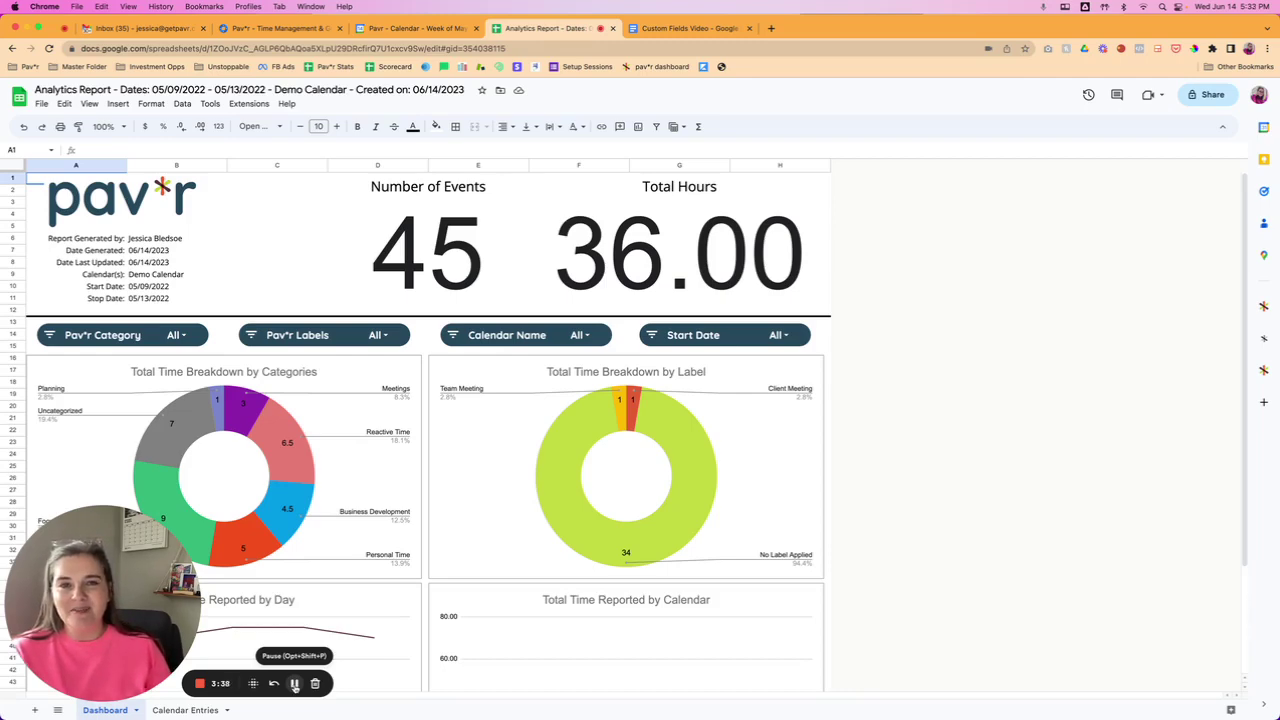
Open the Calendar Entries sheet and inspect the 'Internal Notes:'-prefixed note in cell M20
click(200, 711)
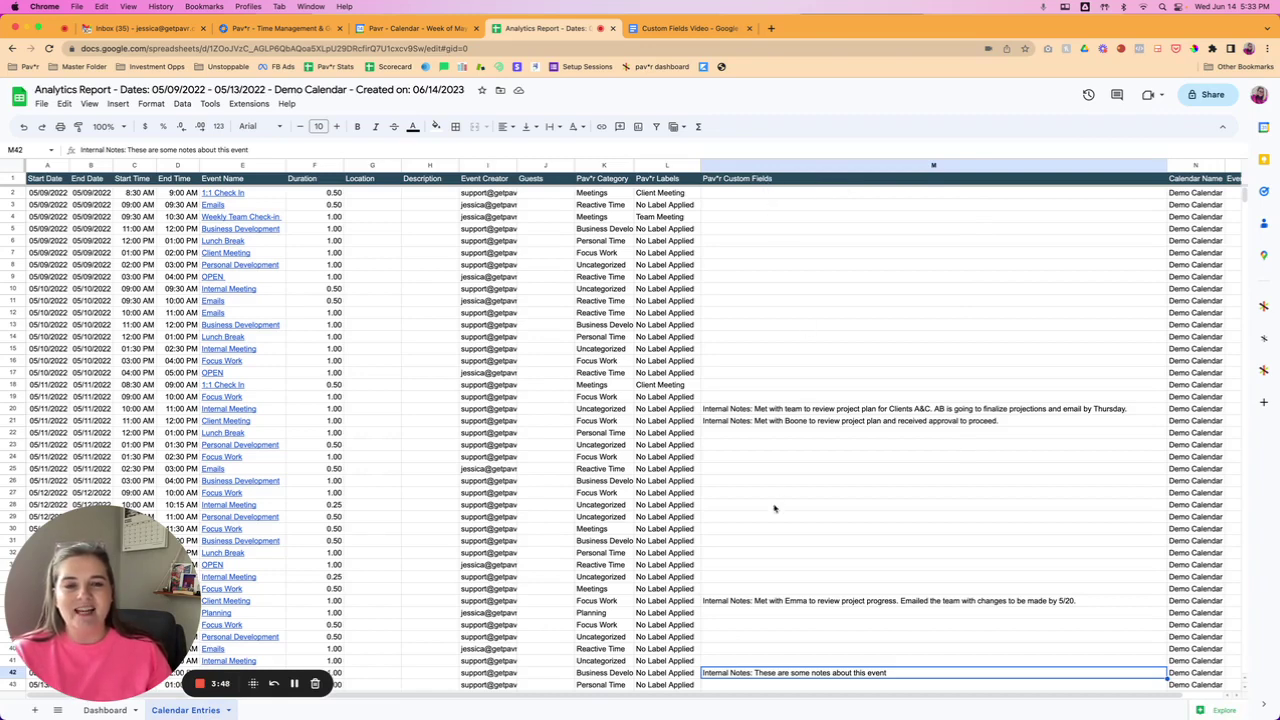
scroll(789, 558, down, 2)
scroll(787, 553, down, 2)
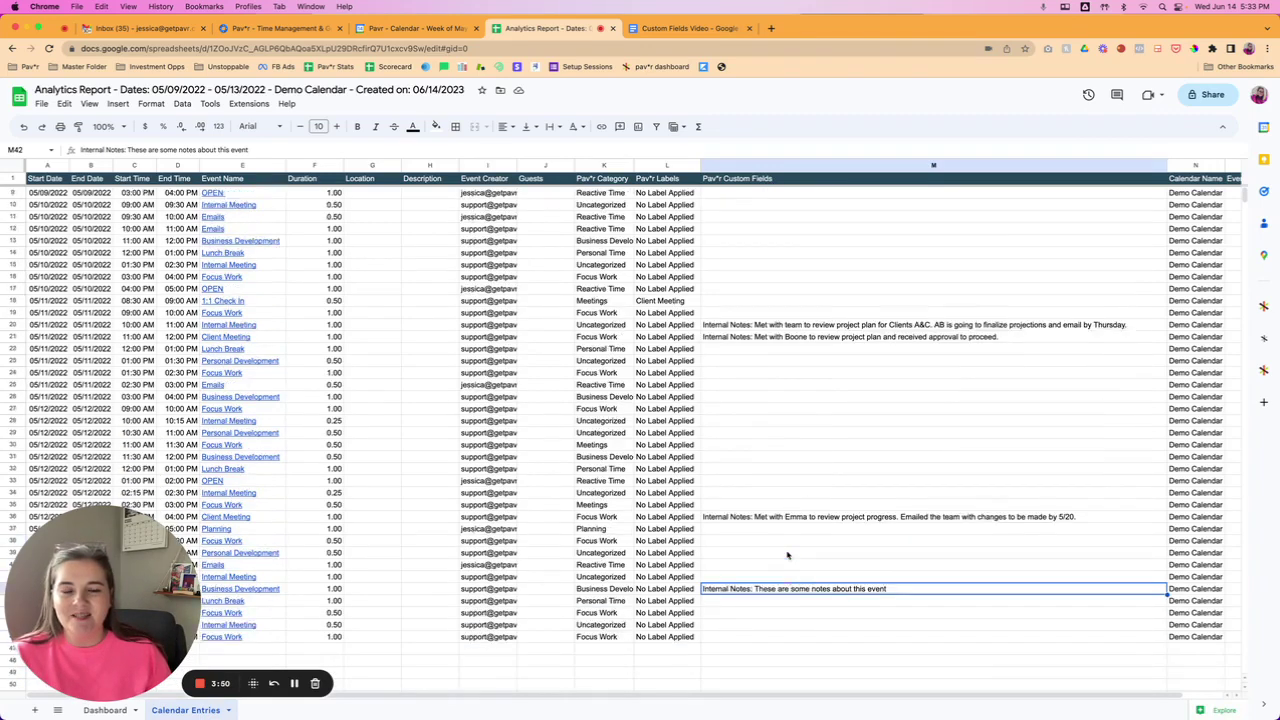
scroll(787, 553, up, 3)
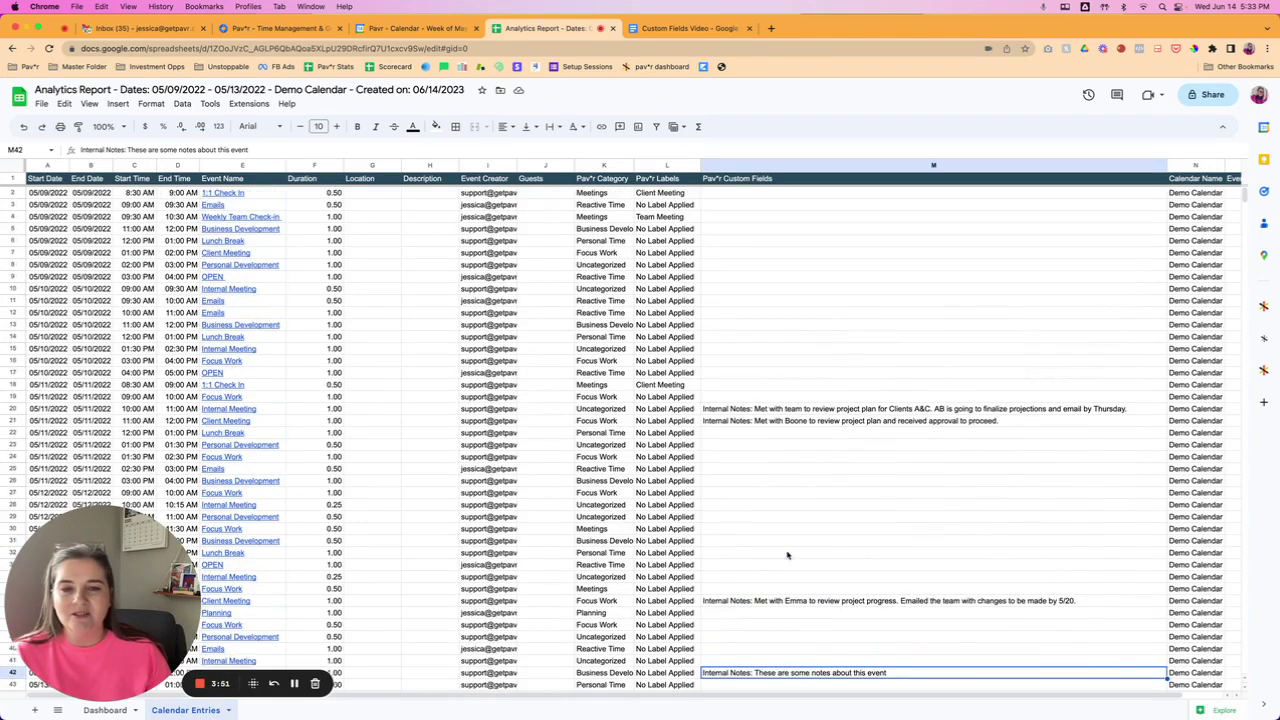
click(750, 411)
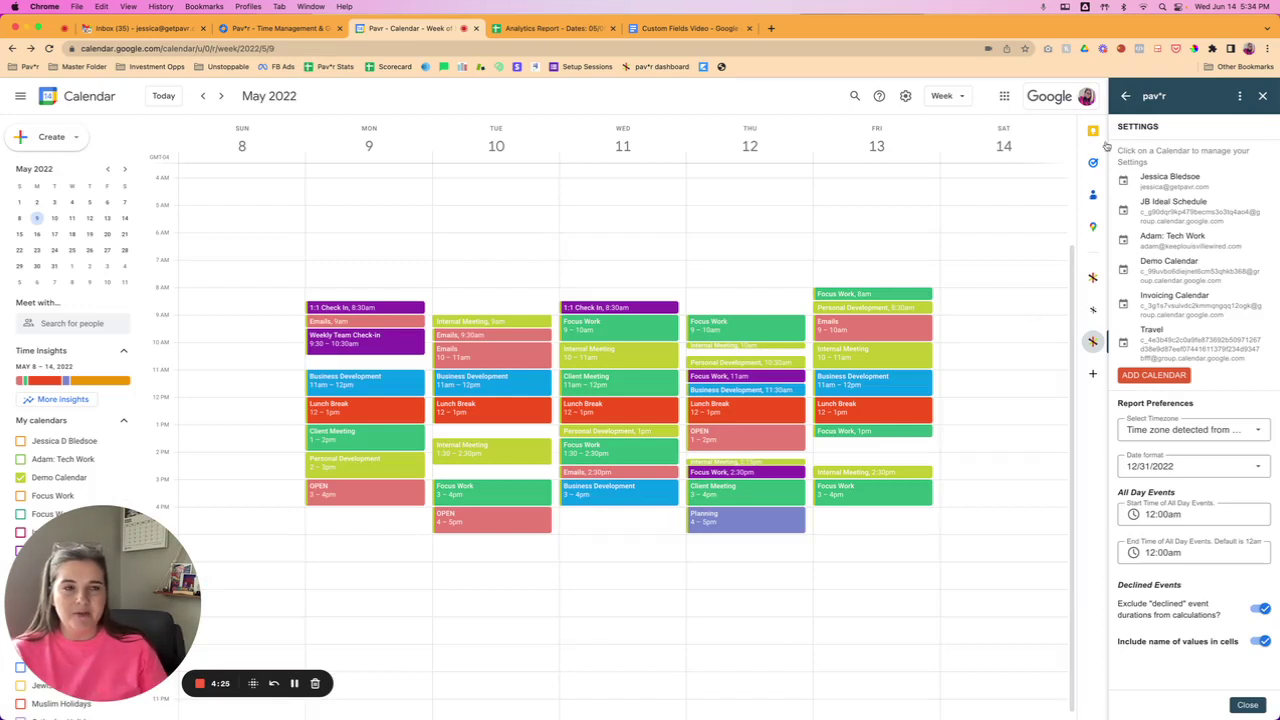
Turn off 'Include name of values in cells' in Pav*r Settings and save the preferences
click(1243, 97)
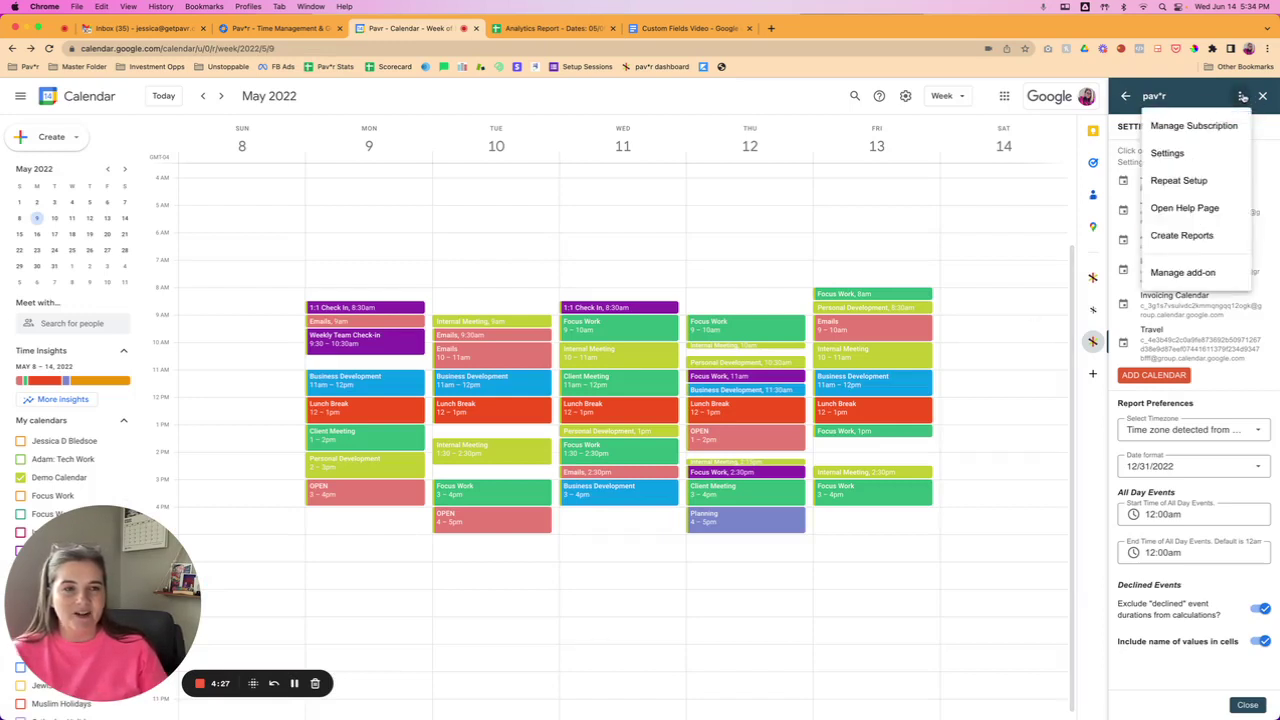
click(1242, 99)
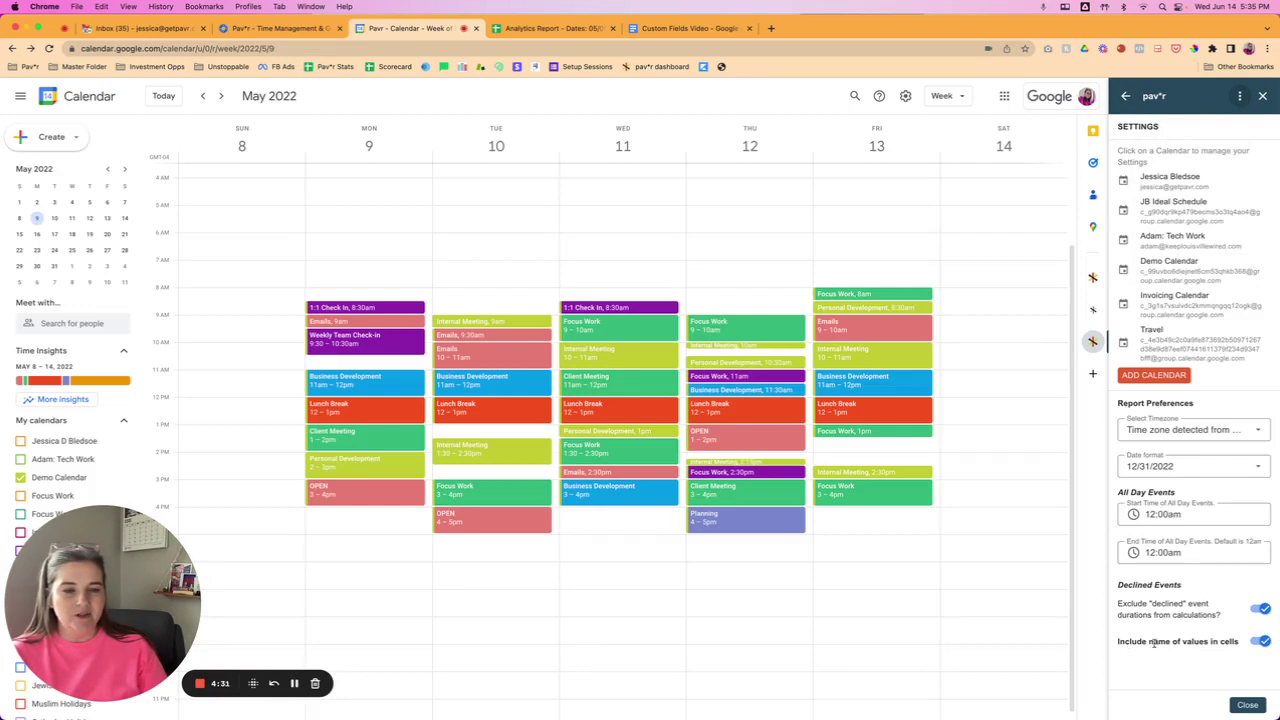
click(1256, 642)
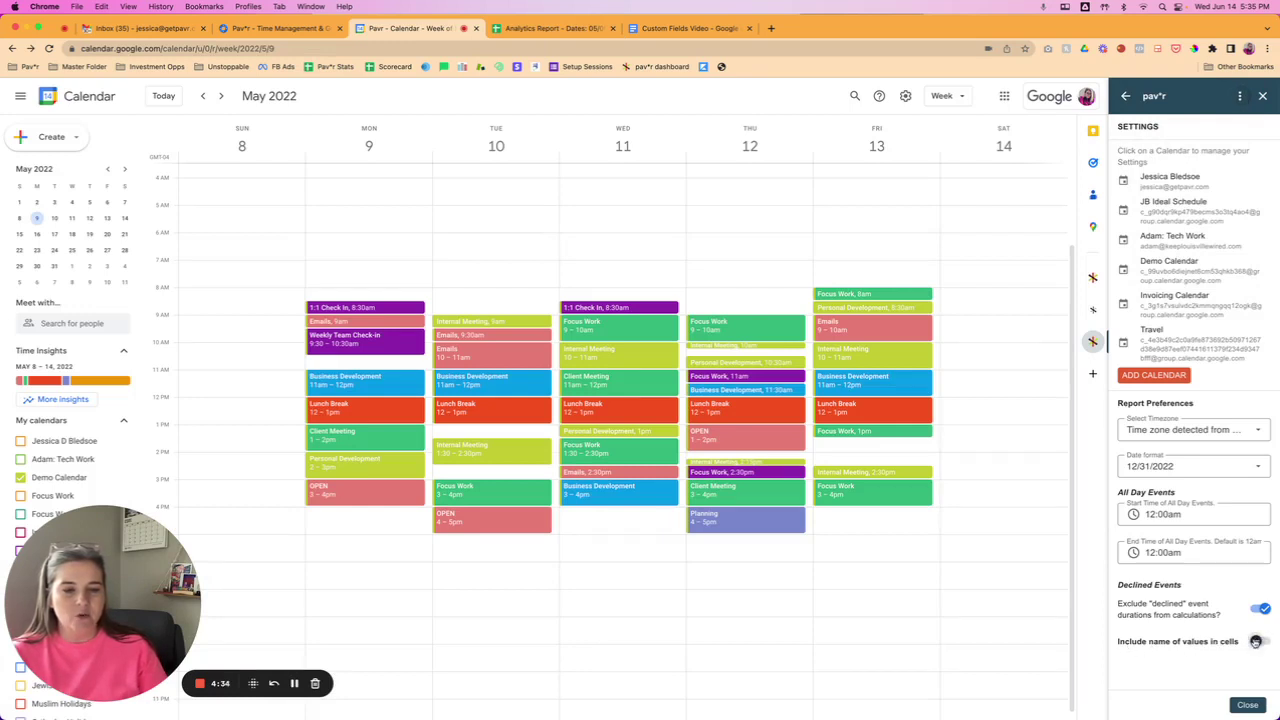
click(1248, 705)
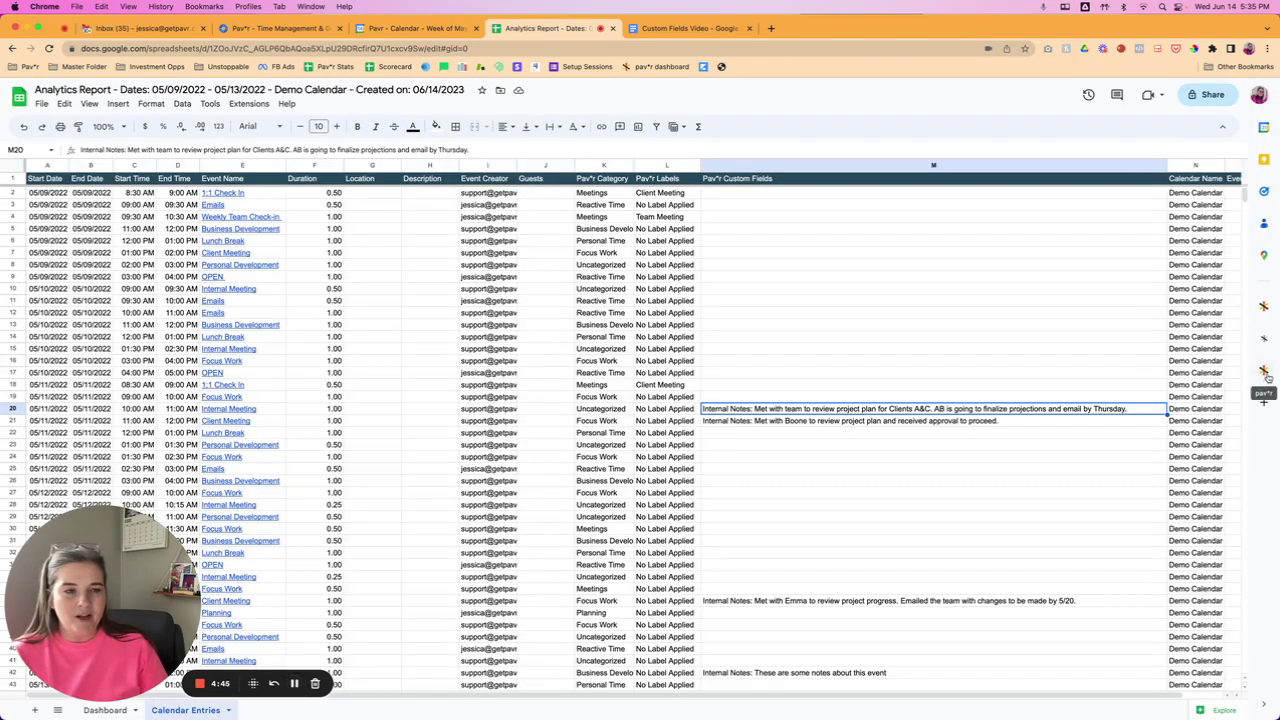
Refresh the report's data from the Pav*r sidebar in Sheets and leave the Sync Summary
click(1265, 374)
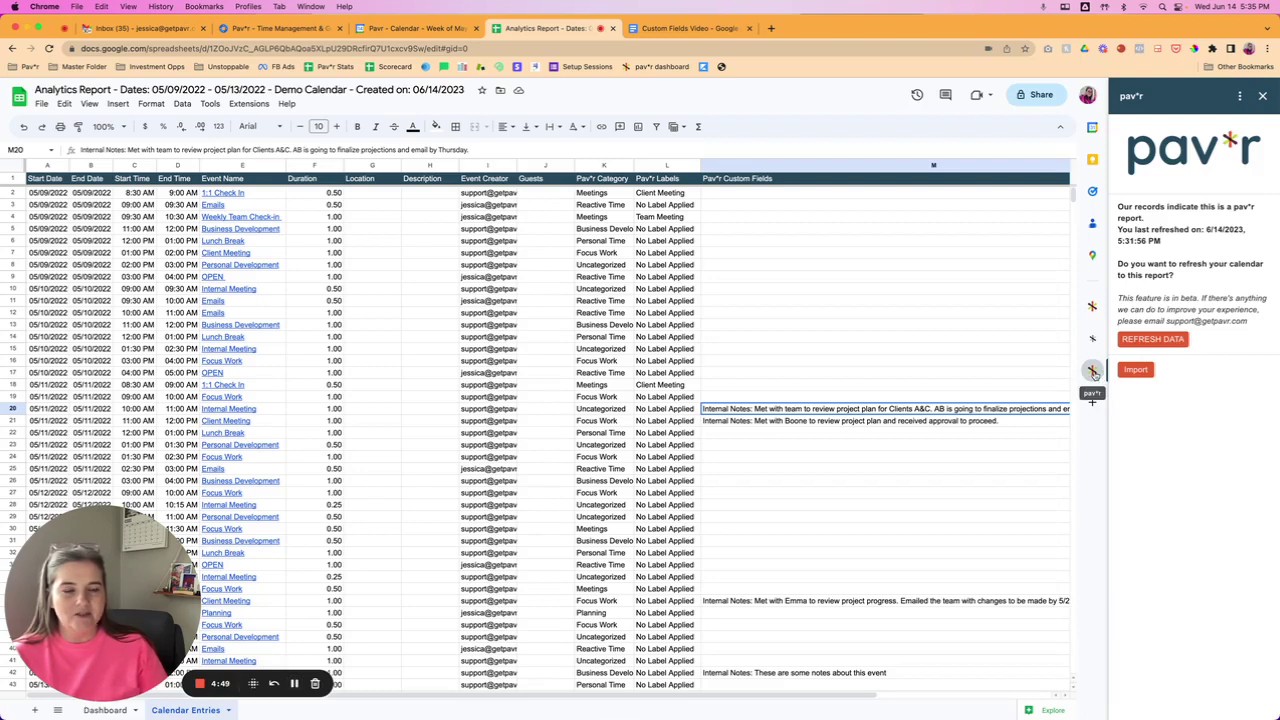
click(1155, 341)
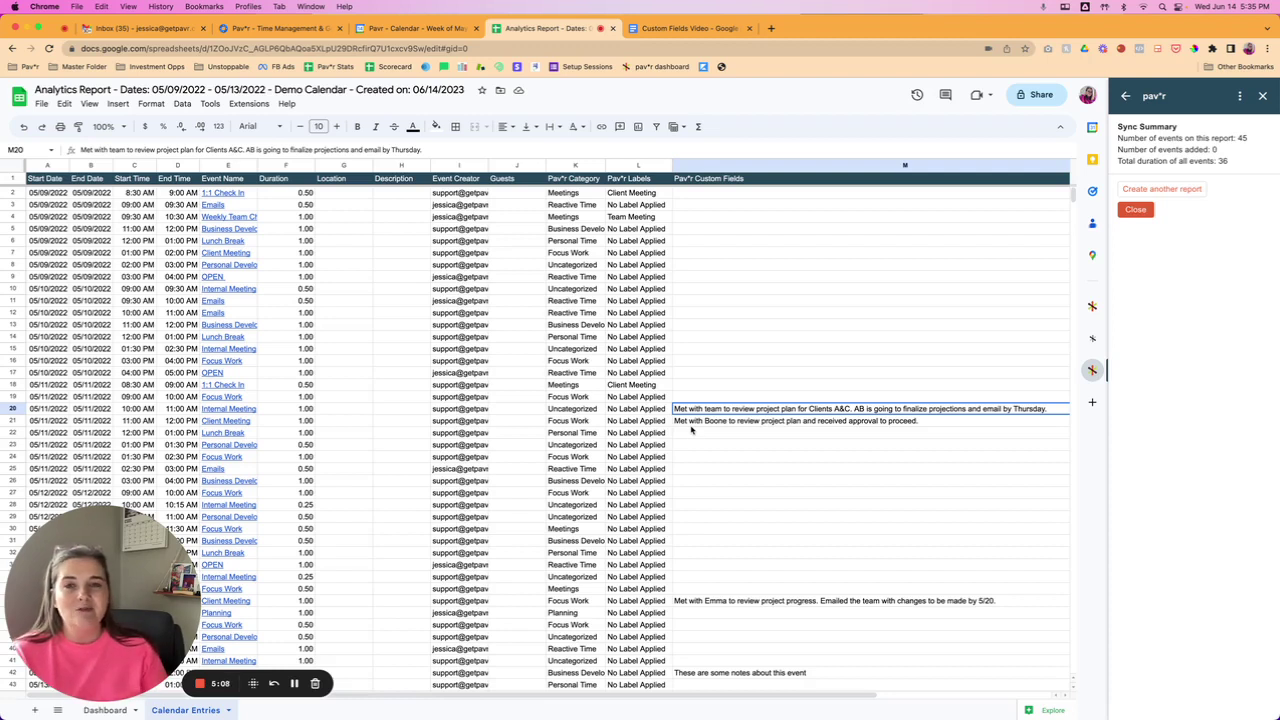
click(1124, 97)
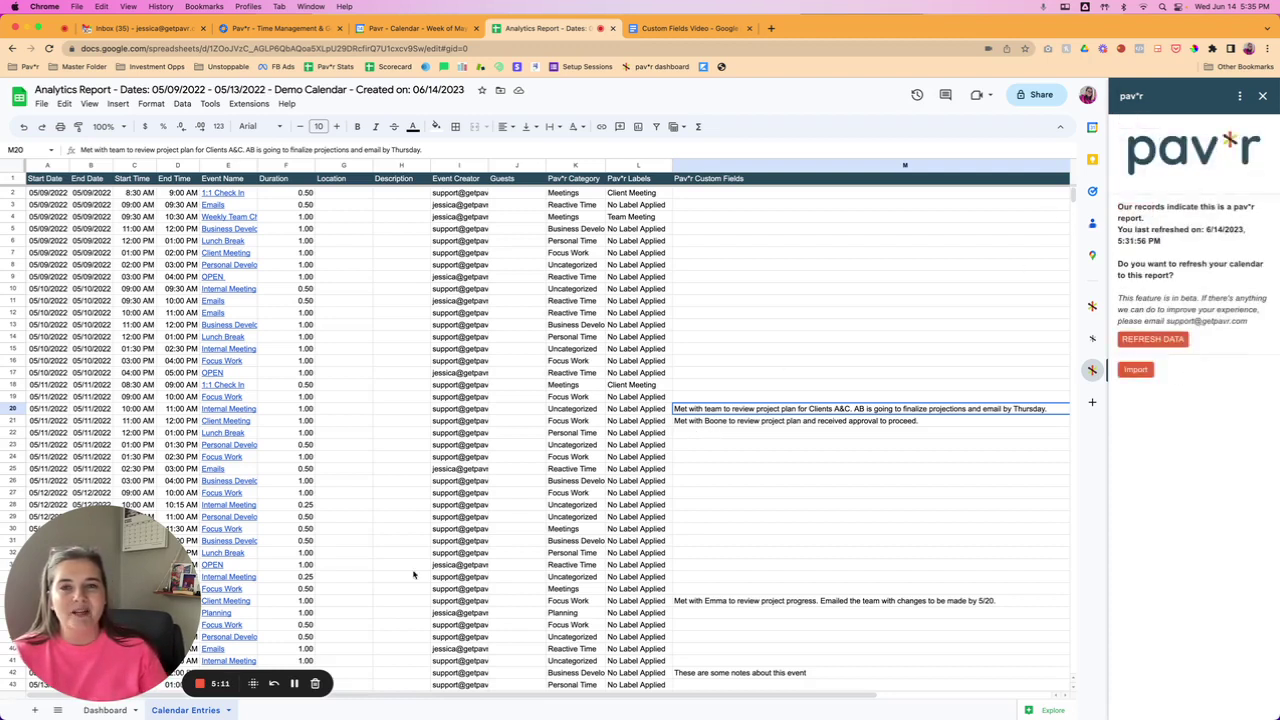